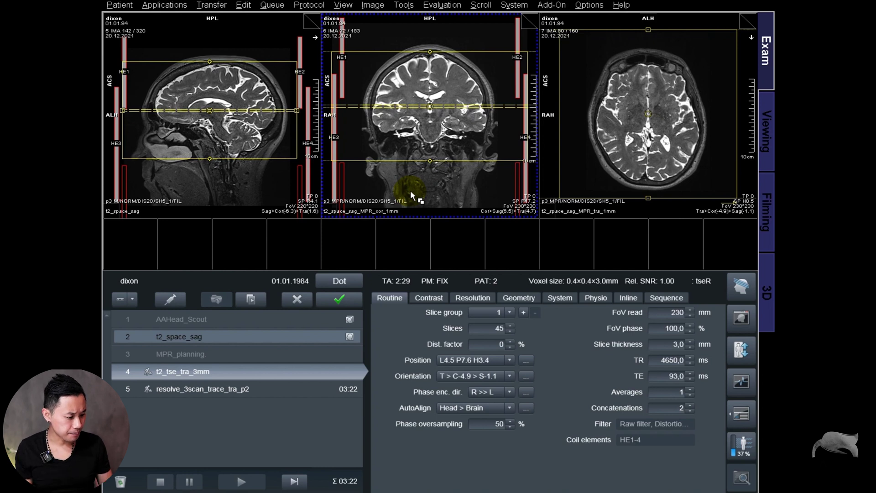
- Turn on reference crosshairs on all localizers and raise the transverse slab to L5.1 P10.6 H38.4
click(741, 287)
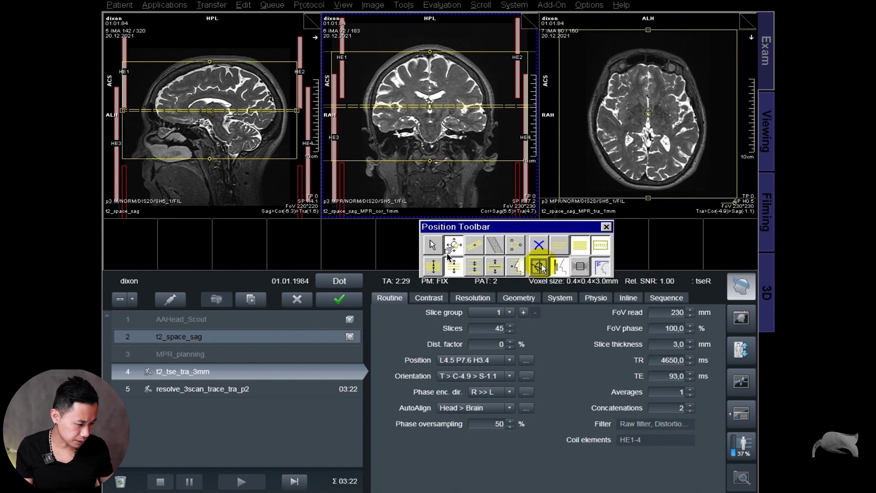
click(542, 266)
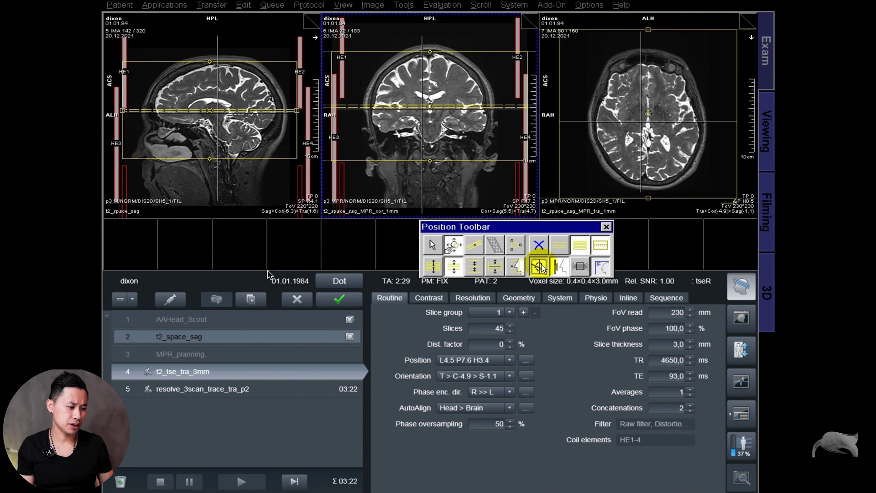
drag(422, 103, 424, 74)
drag(404, 108, 381, 113)
drag(449, 110, 473, 116)
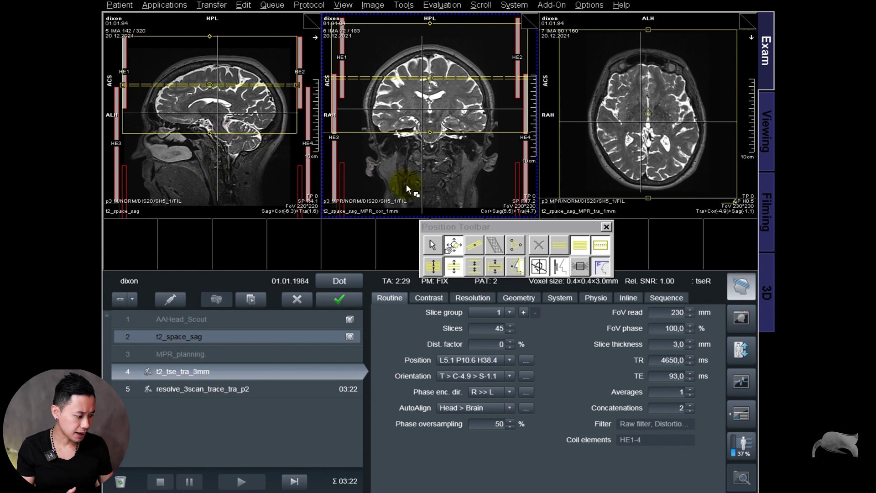
click(606, 227)
- Page the axial localizer down to image 101, a lower slice through the orbits
right_click(431, 161)
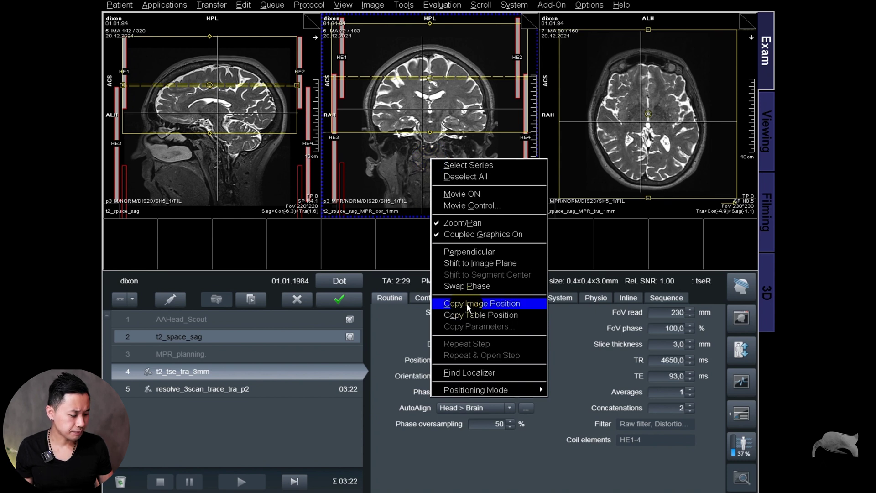
click(518, 266)
click(595, 165)
drag(595, 165, 595, 151)
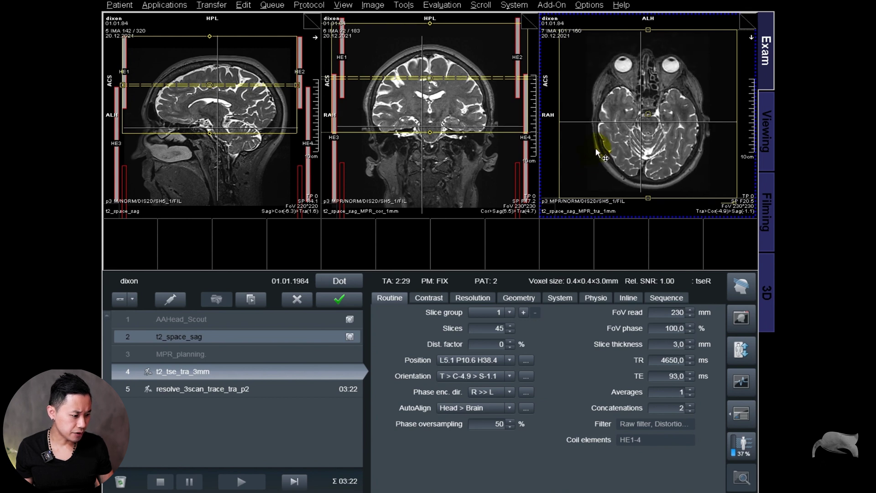
right_click(596, 151)
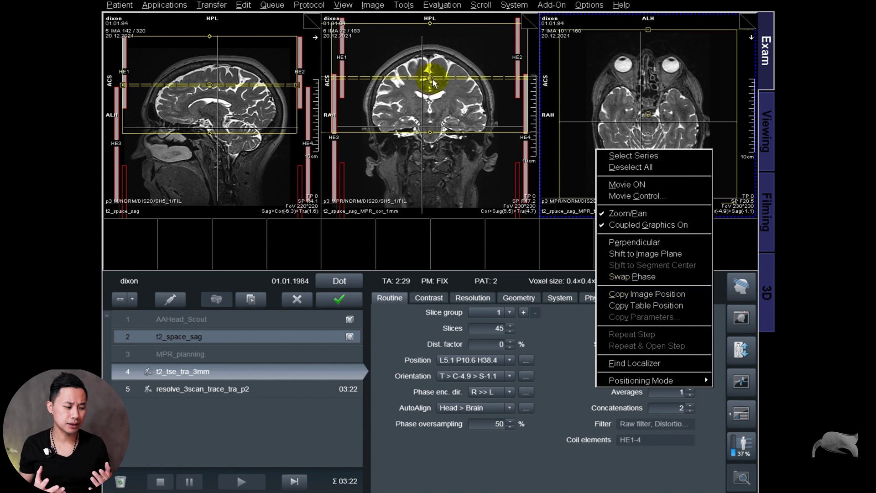
- Page the axial localizer and copy its image position onto the slab
click(620, 295)
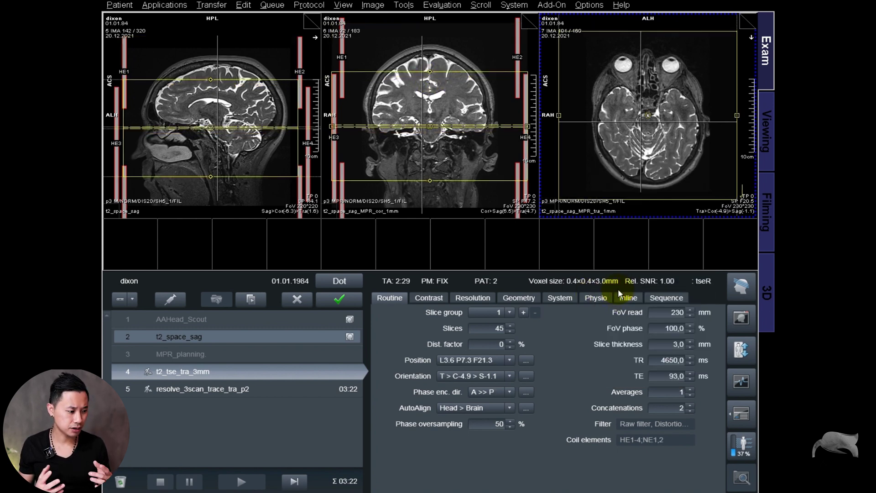
scroll(627, 155, up, 7)
scroll(628, 155, up, 16)
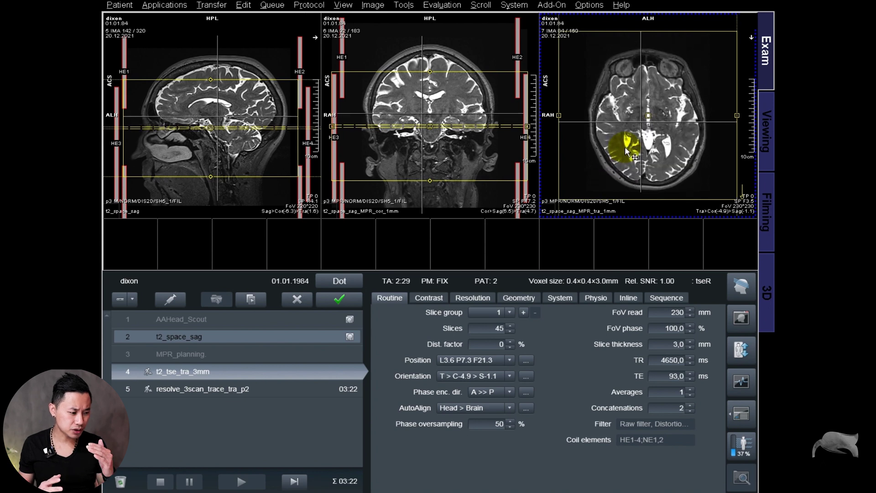
right_click(626, 149)
click(651, 296)
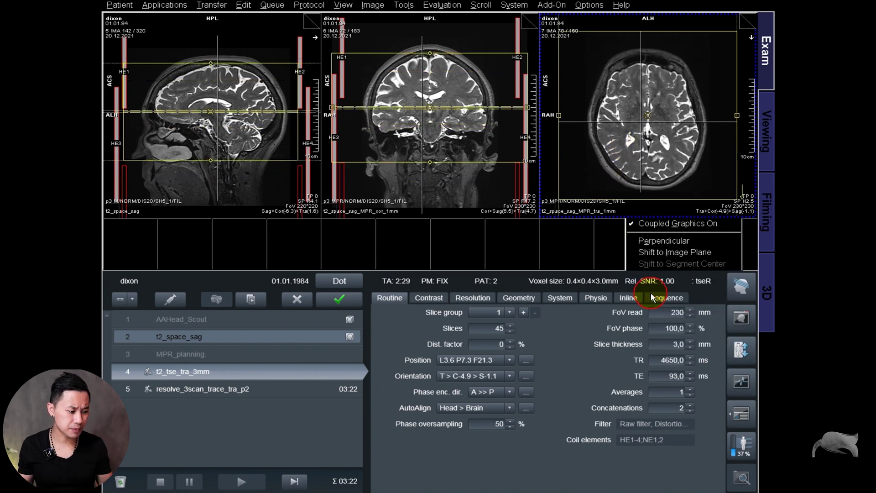
- Copy coronal image 93's position onto the slab: L2.7 P18.0 F8.8, C > S6.5 > T4.7
click(390, 187)
scroll(390, 187, down, 20)
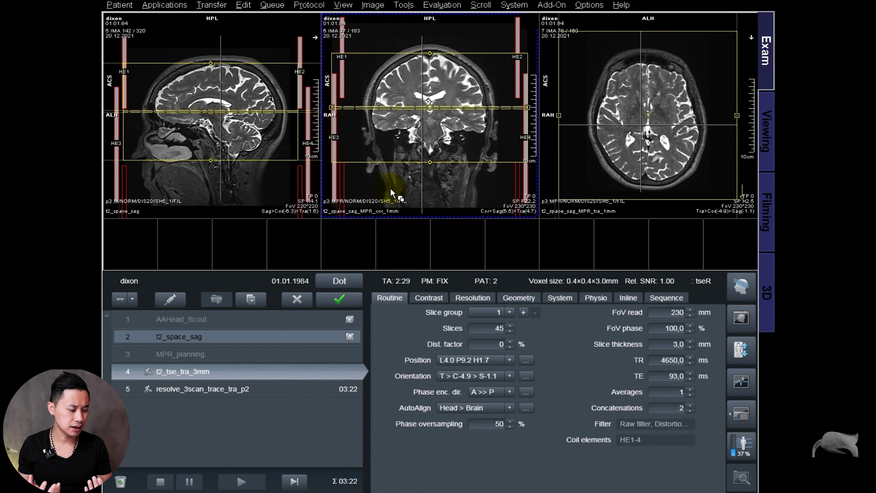
scroll(629, 152, down, 19)
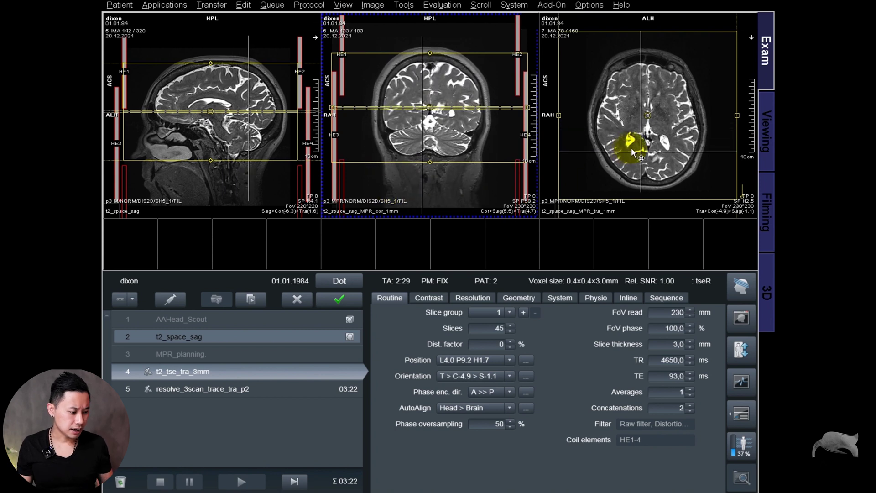
right_click(436, 140)
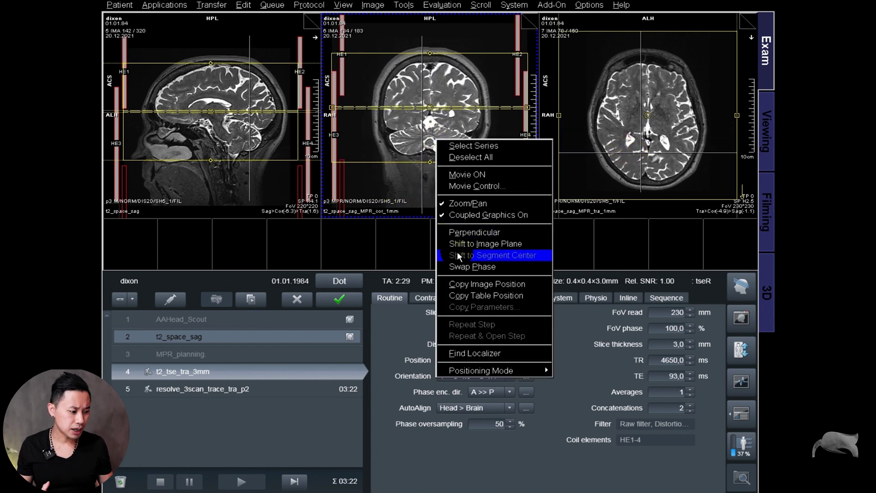
click(467, 281)
scroll(445, 174, up, 15)
scroll(445, 162, up, 16)
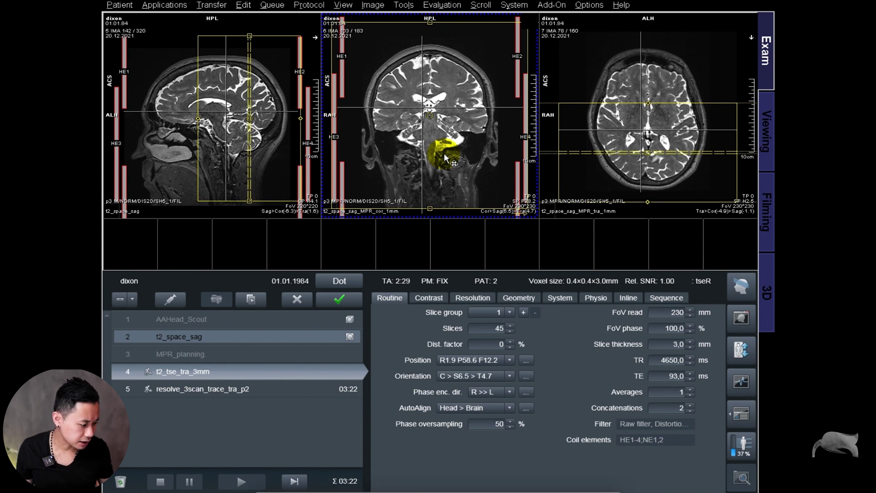
scroll(444, 157, up, 10)
right_click(471, 150)
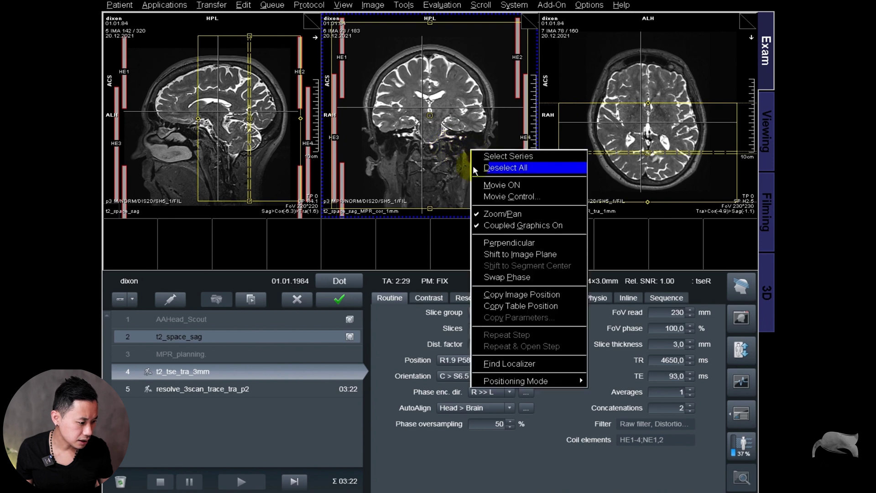
click(491, 296)
- Copy sagittal image 134's position onto the slab: R8.8 P1.3 F18.9, S > C-6.3 > T1.6
click(286, 369)
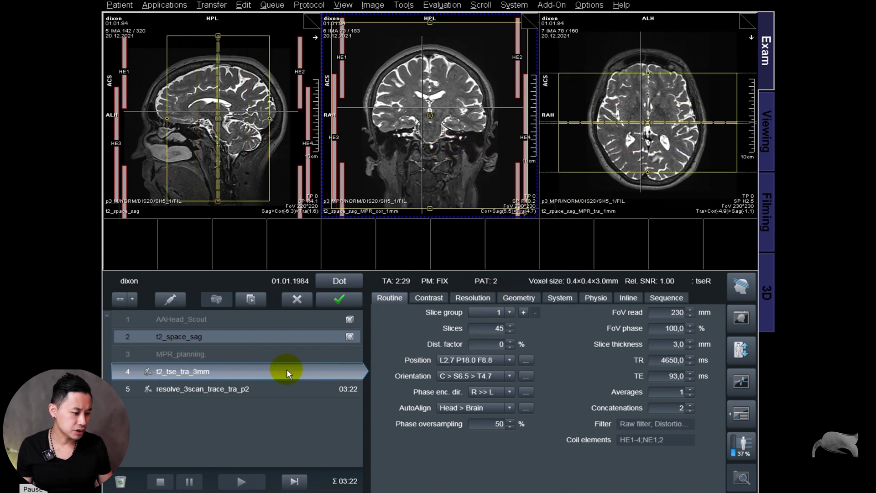
click(236, 149)
scroll(236, 149, down, 15)
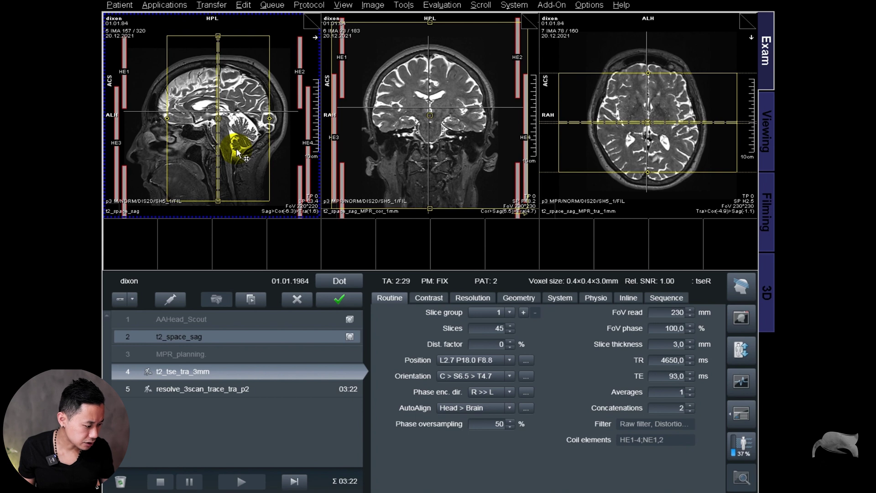
right_click(237, 150)
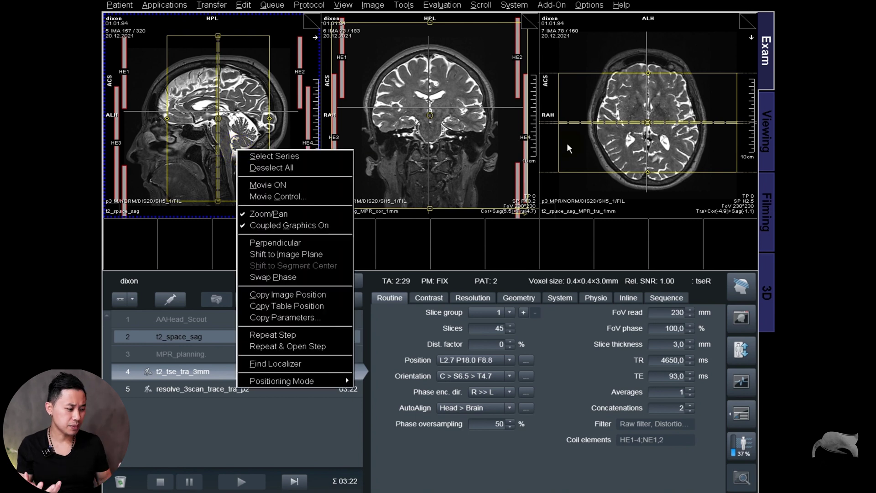
click(288, 295)
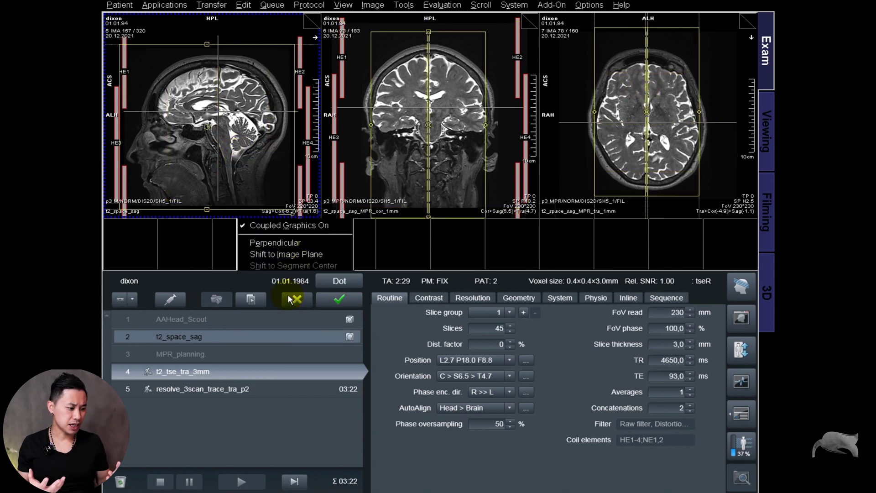
scroll(237, 182, up, 20)
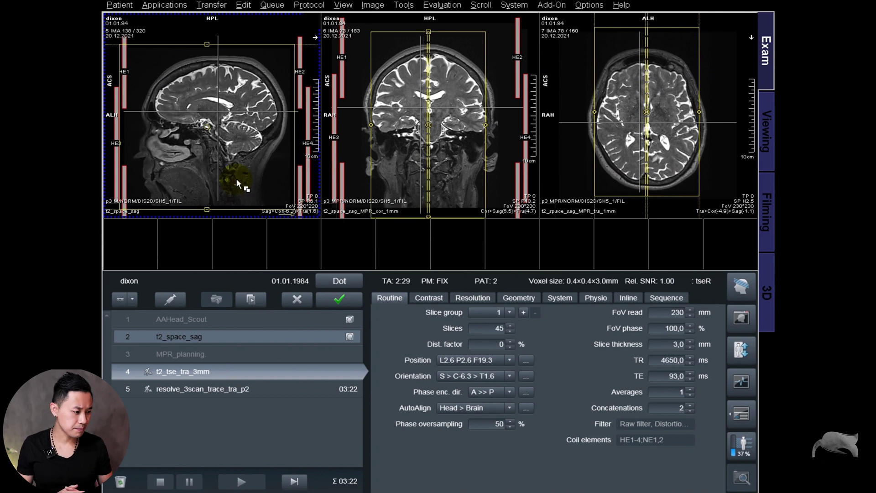
right_click(237, 181)
click(278, 325)
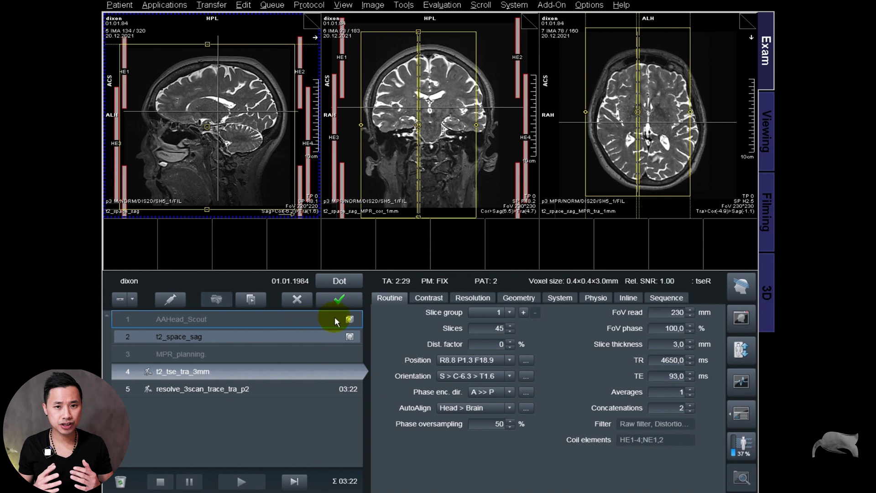
- Cancel t2_tse_tra_3mm editing and open resolve_3scan_trace_tra_p2 from the protocol queue
click(296, 297)
double_click(245, 388)
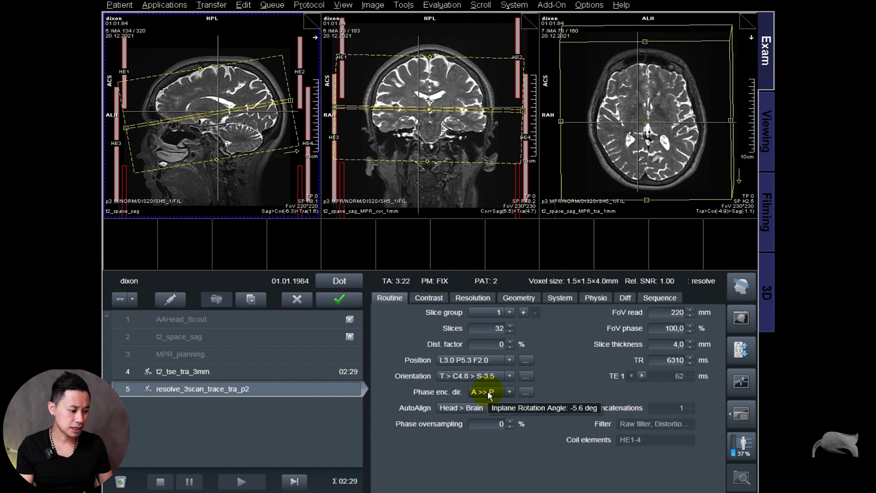
- Align the DWI slab to the axial image at L4.0 P9.2 H1.7 and load AAHead_Scout into the right viewport
right_click(577, 171)
click(607, 317)
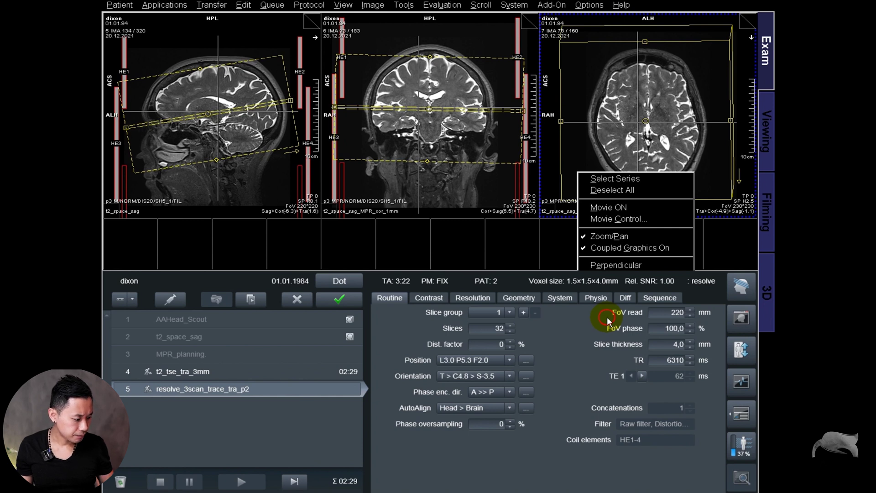
click(607, 317)
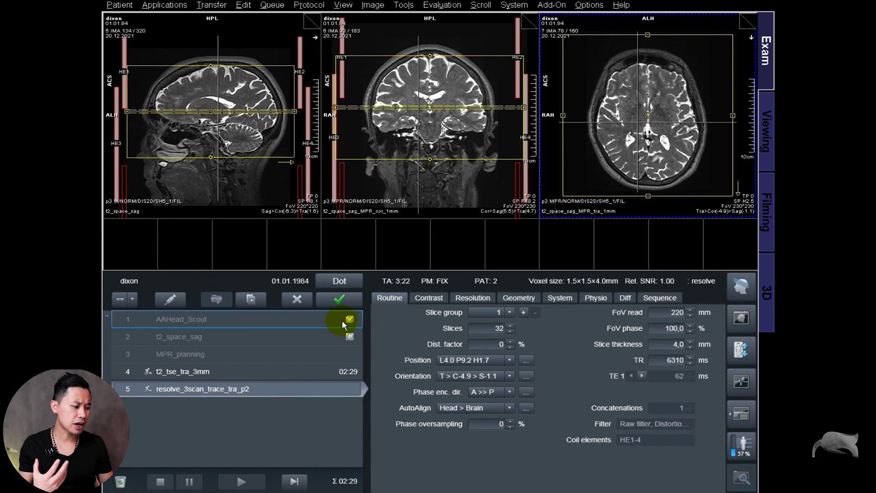
drag(349, 320, 626, 168)
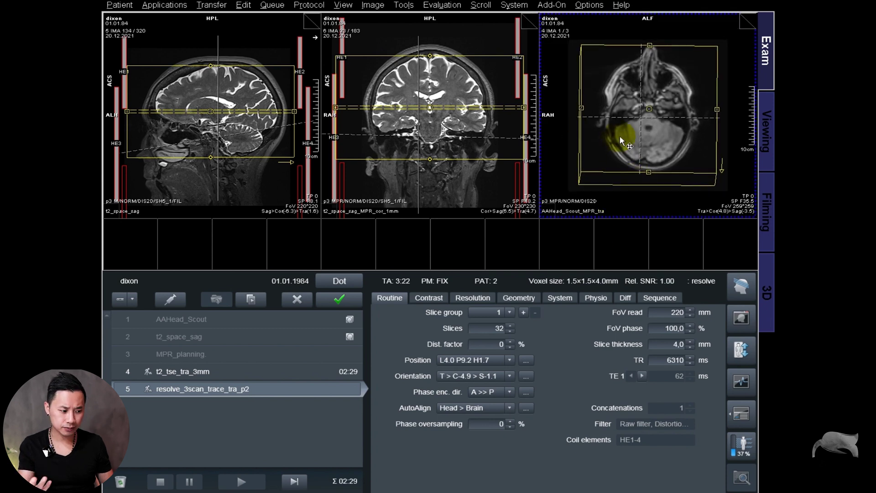
- Copy the scout image position onto the DWI slab: L1.3 P12.5 F34.7, T > C4.8 > S-3.5
right_click(613, 136)
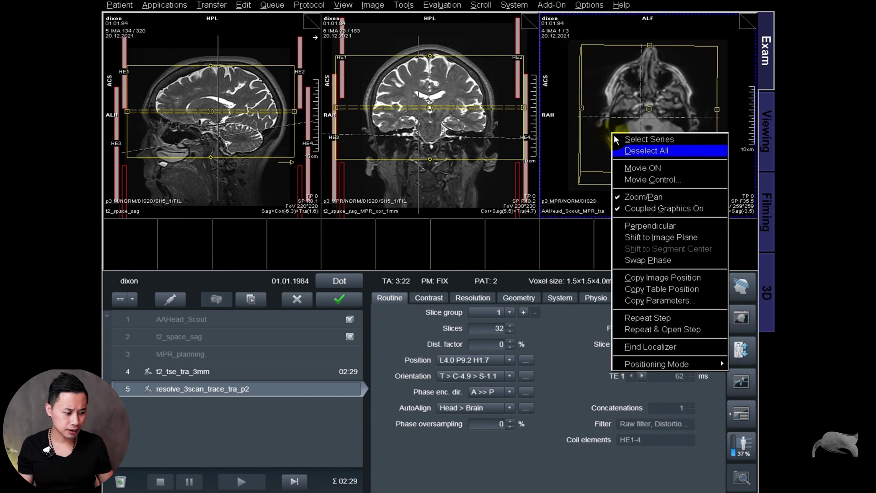
click(636, 276)
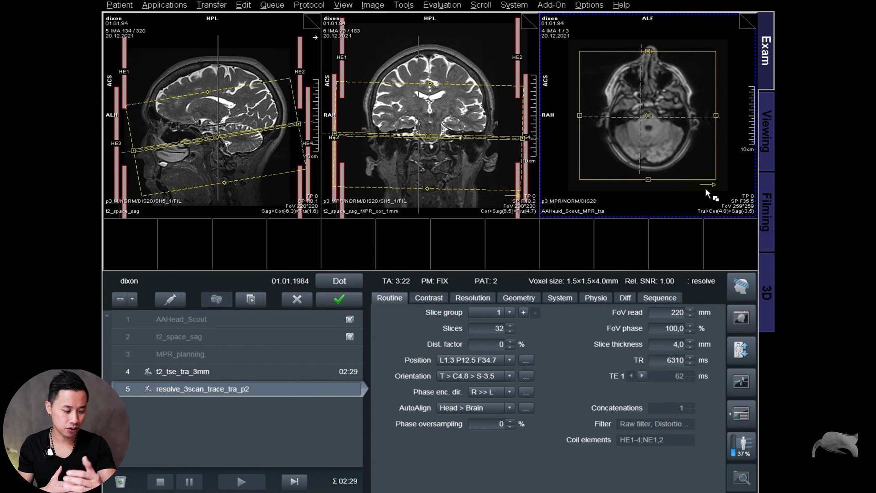
- Change the DWI phase encoding direction from R >> L to A >> P
drag(645, 141, 636, 135)
click(487, 392)
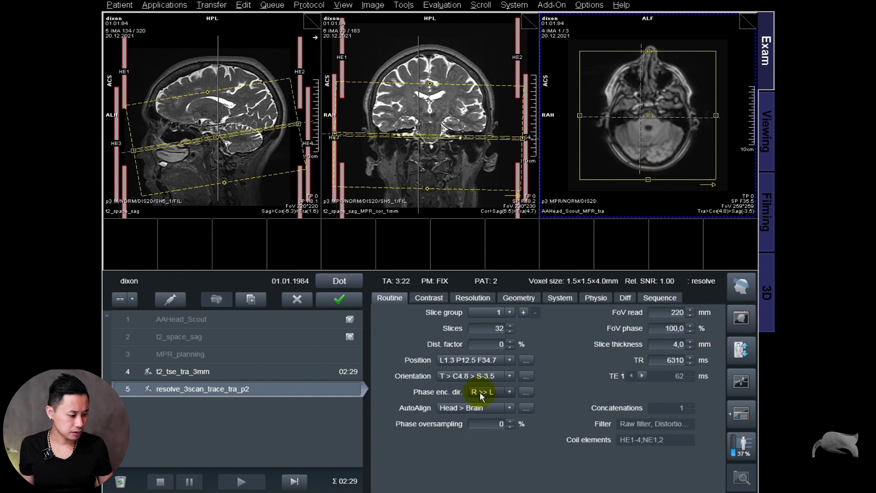
click(489, 403)
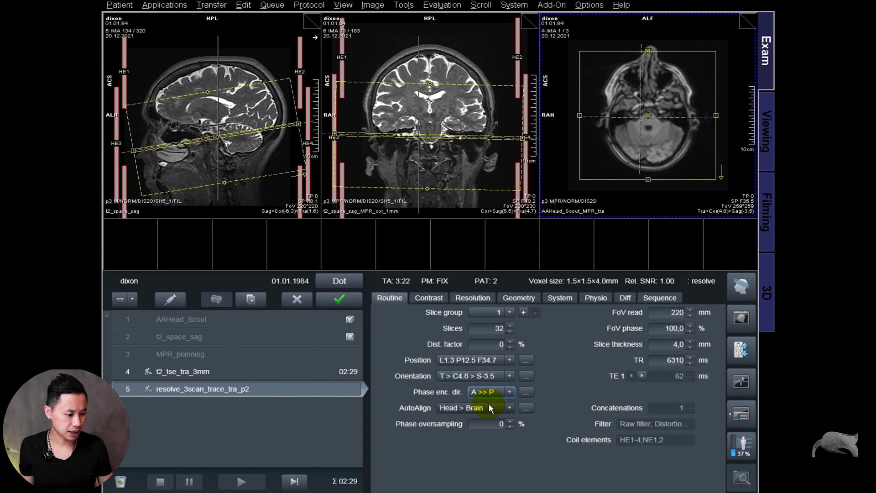